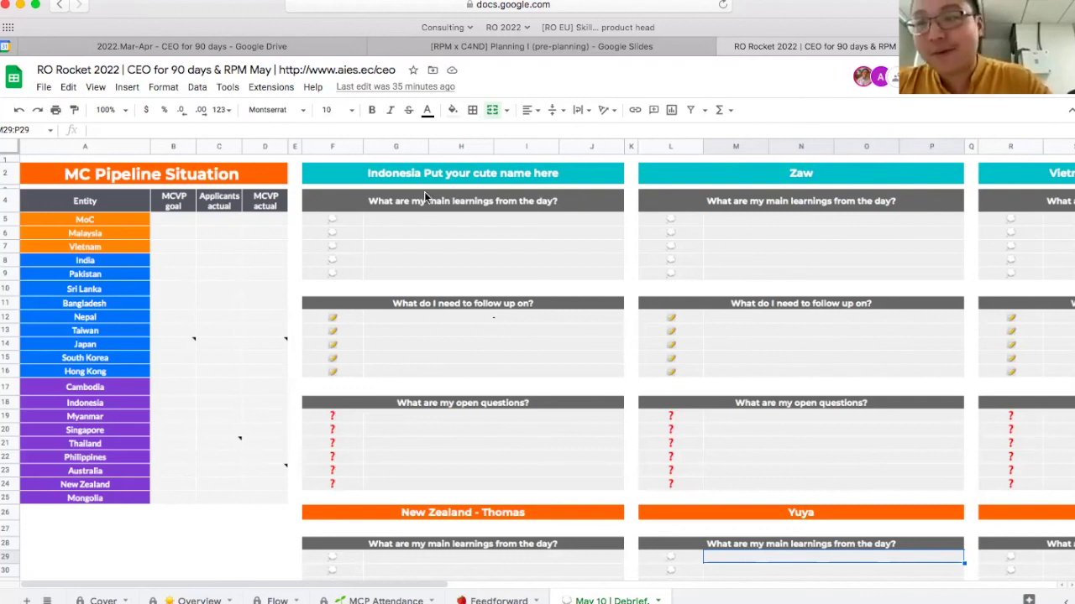
# Step: Select the spreadsheet's full web address, leaving the debrief sheet open
pyautogui.click(225, 246)
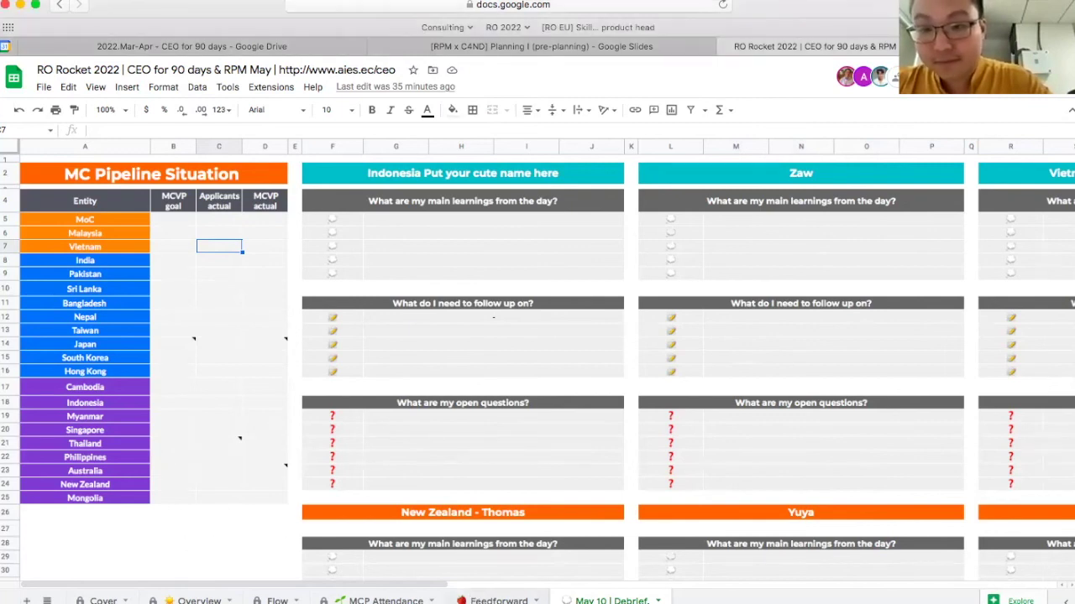
pyautogui.click(528, 9)
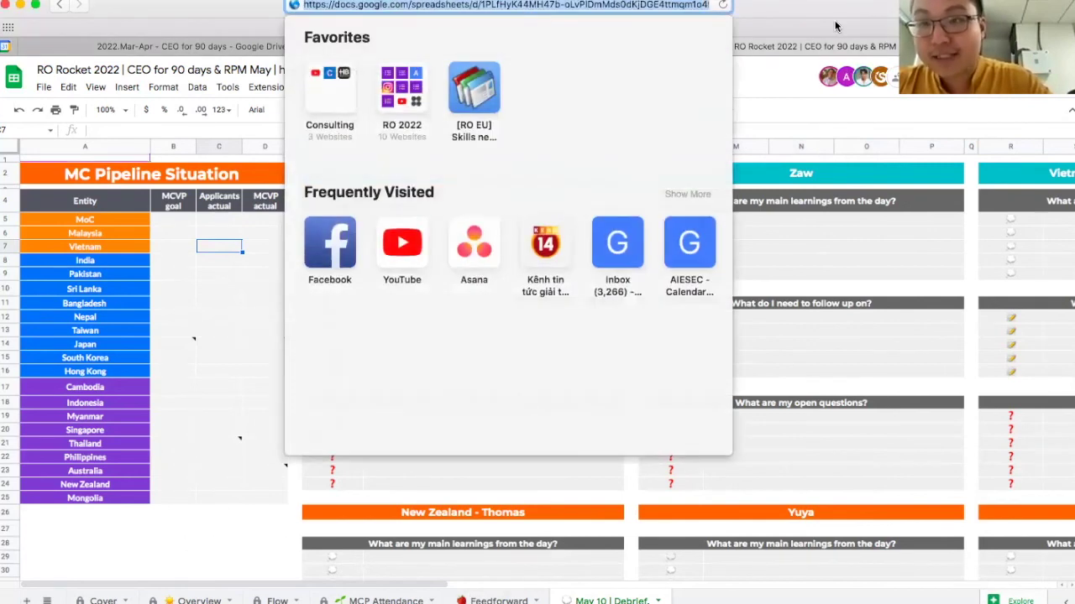
pyautogui.press('Escape')
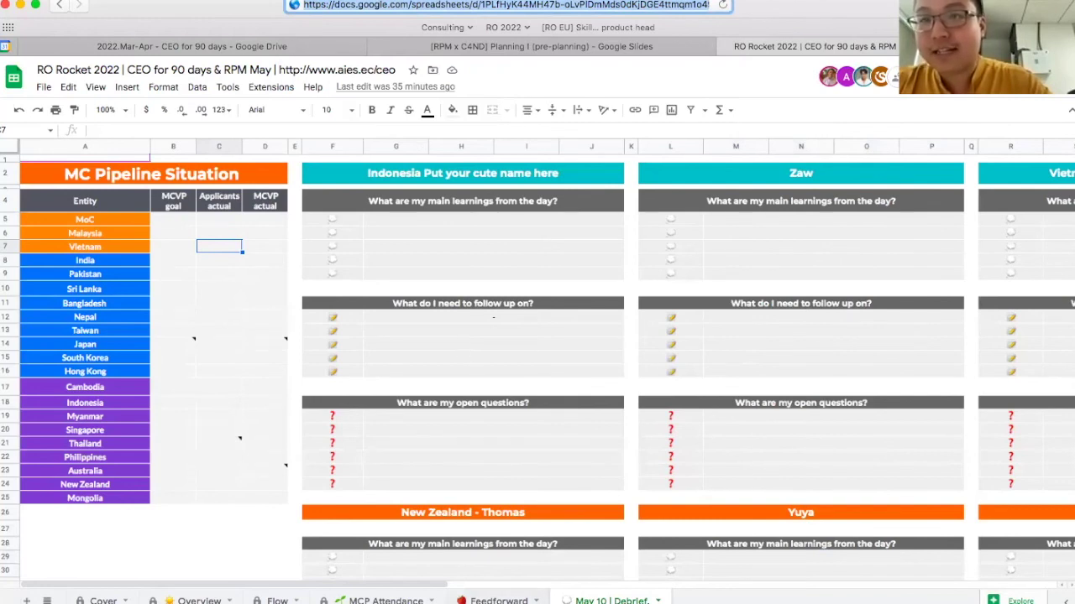
# Step: View the Feedforward sheet's May Week 2 rating columns, and return to the May 10 debrief sheet to look over its sections
pyautogui.click(499, 600)
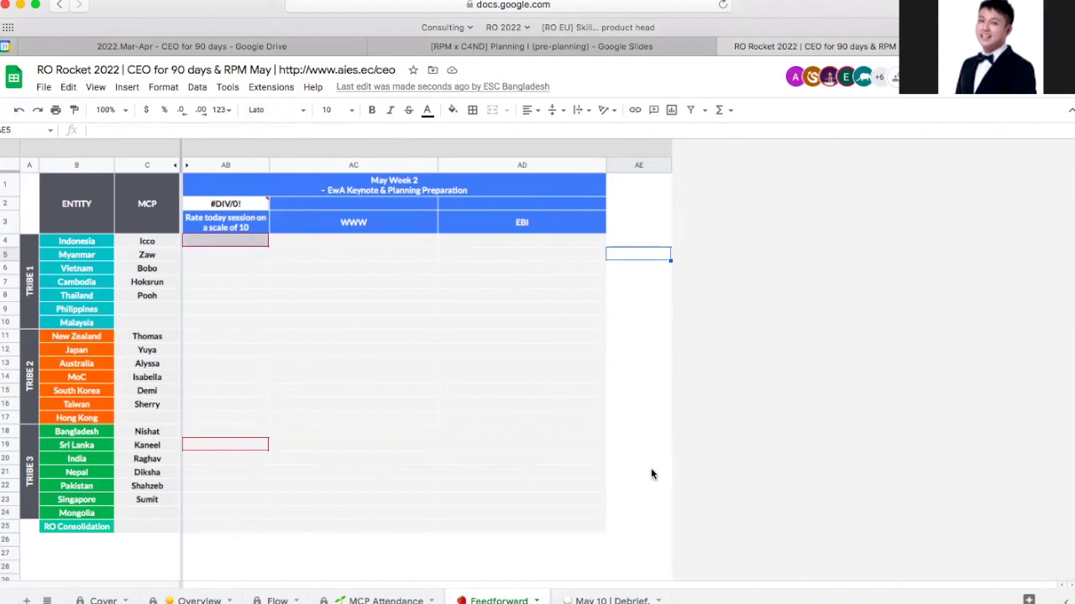
pyautogui.click(611, 600)
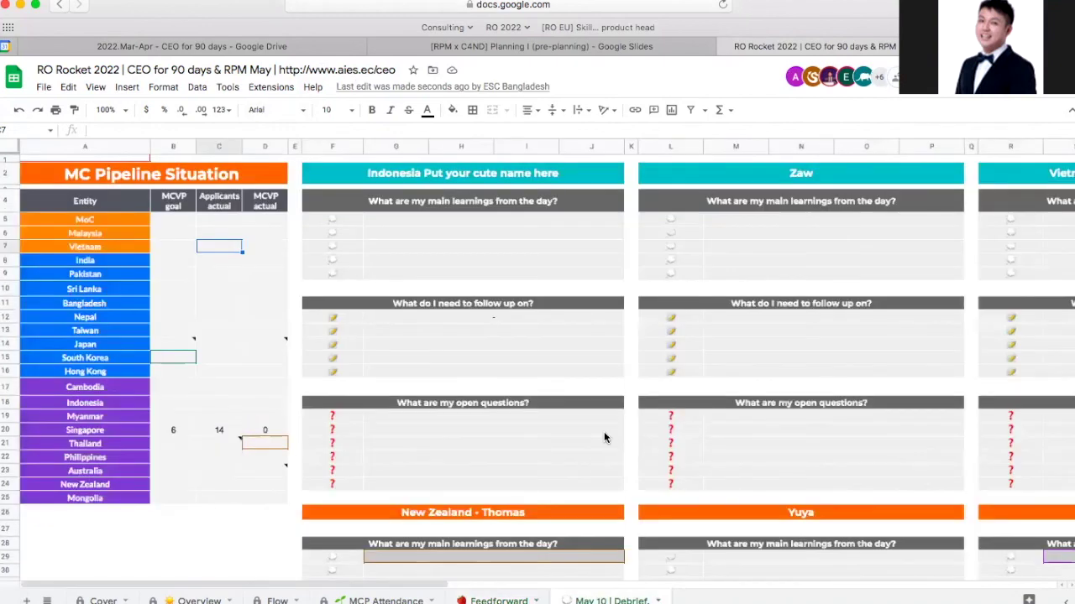
pyautogui.scroll(-3, 603, 431)
pyautogui.scroll(3, 604, 432)
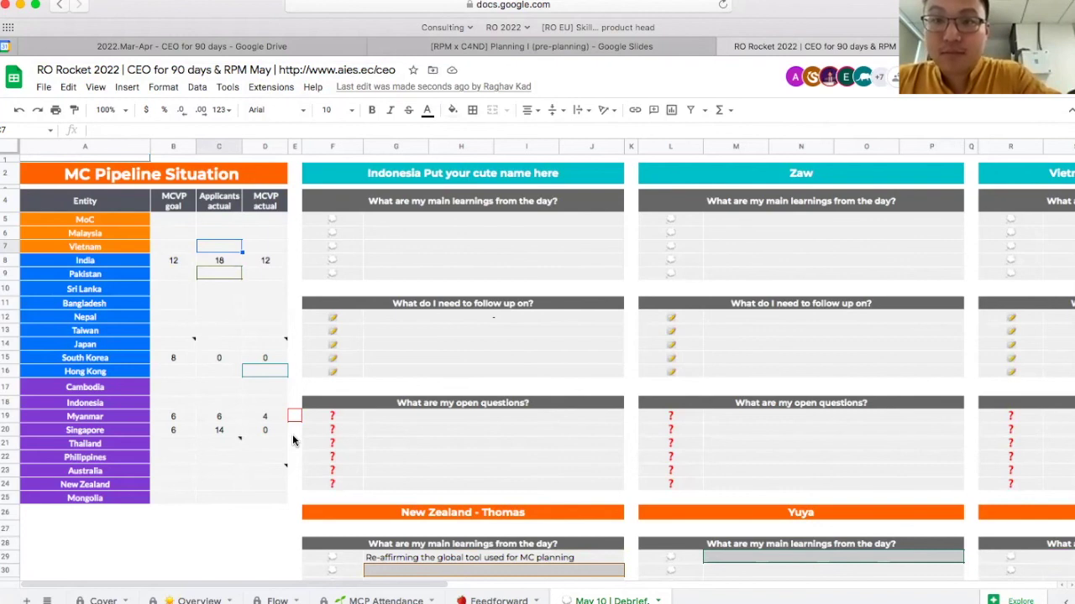
# Step: Examine the MC Pipeline Situation entries entity by entity, moving along the rows between Singapore and India beside the table
pyautogui.click(292, 434)
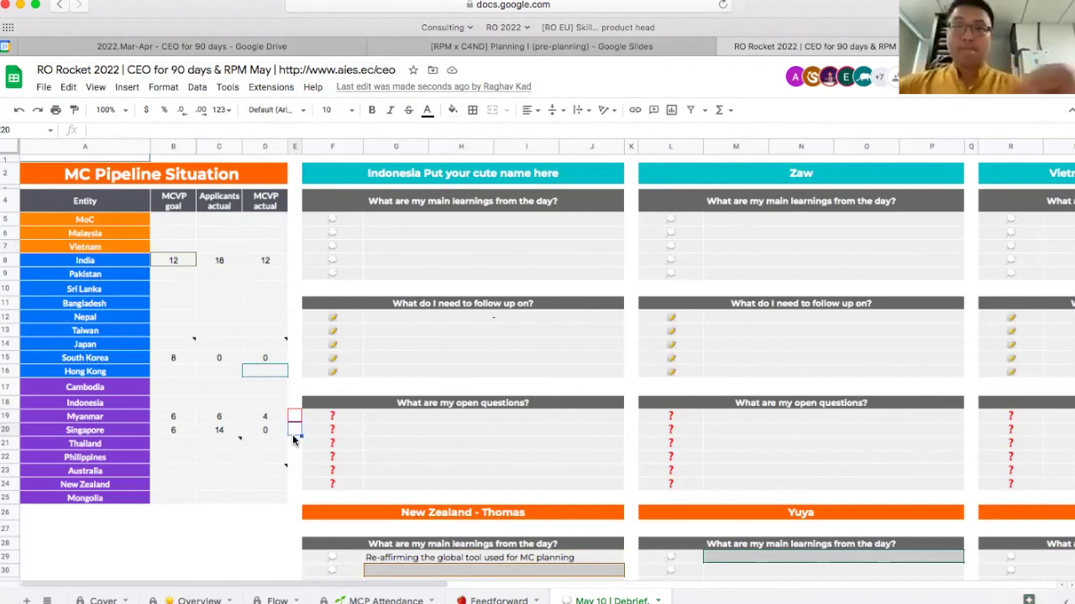
pyautogui.press('Up')
pyautogui.press('Up')
pyautogui.press('Up')
pyautogui.press('Up')
pyautogui.press('Up')
pyautogui.press('Up')
pyautogui.press('Up')
pyautogui.press('Up')
pyautogui.press('Up')
pyautogui.press('Up')
pyautogui.press('Up')
pyautogui.press('Up')
pyautogui.press('Down')
pyautogui.press('Down')
pyautogui.press('Down')
pyautogui.press('Down')
pyautogui.press('Down')
pyautogui.press('Down')
pyautogui.press('Down')
pyautogui.press('Up')
pyautogui.press('Up')
pyautogui.press('Up')
pyautogui.press('Up')
pyautogui.press('Up')
pyautogui.press('Up')
pyautogui.press('Up')
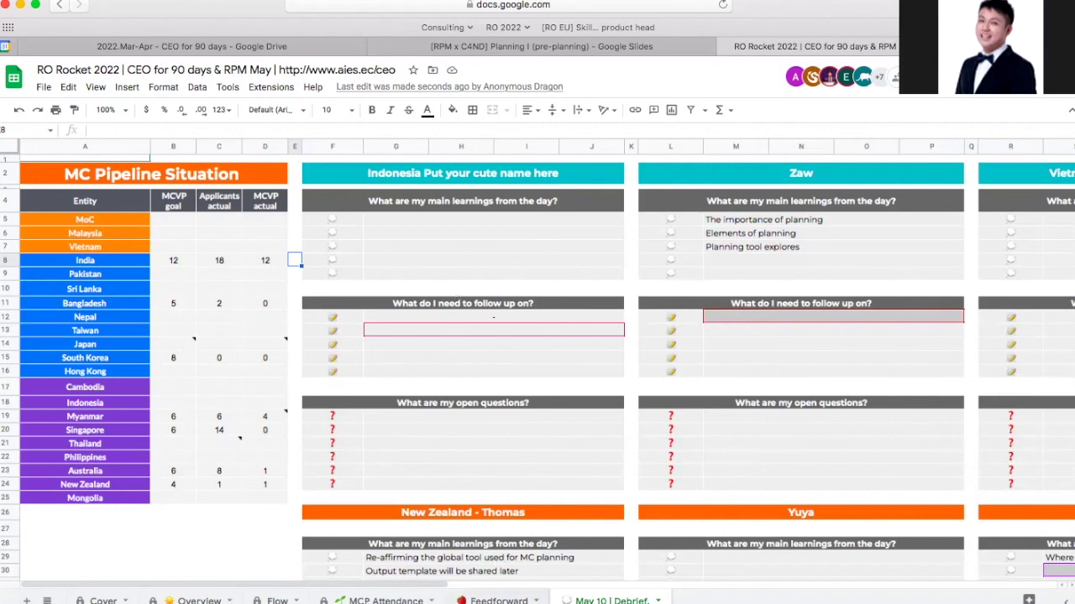
# Step: Review the May Week 2 session ratings, WWW and EBI comments for all three tribes on the Feedforward sheet
pyautogui.hotkey('ctrl', 'shift', 'pageup')
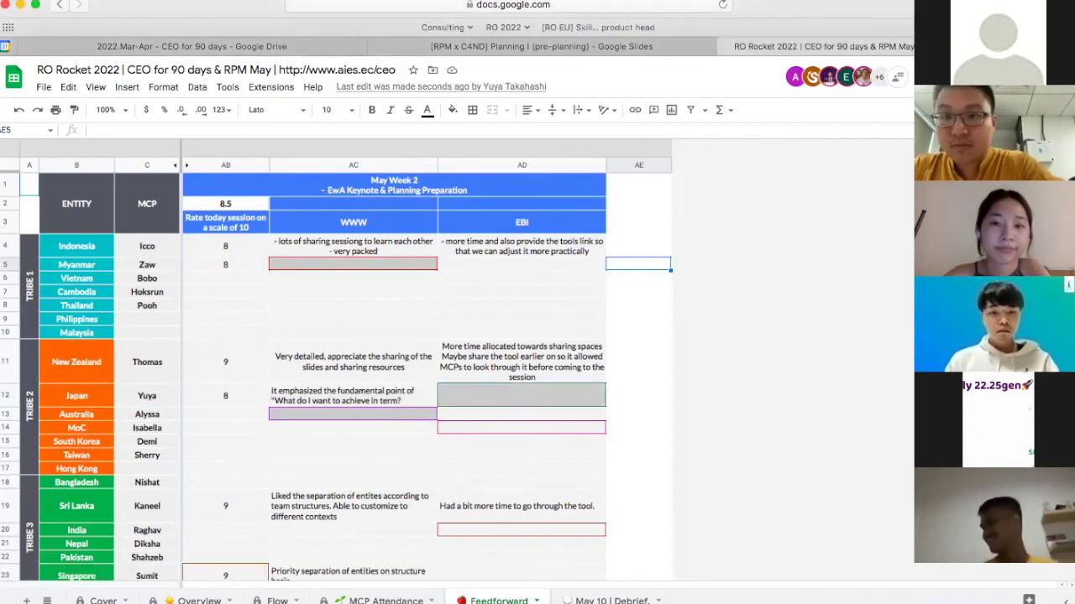
pyautogui.scroll(-3, 604, 494)
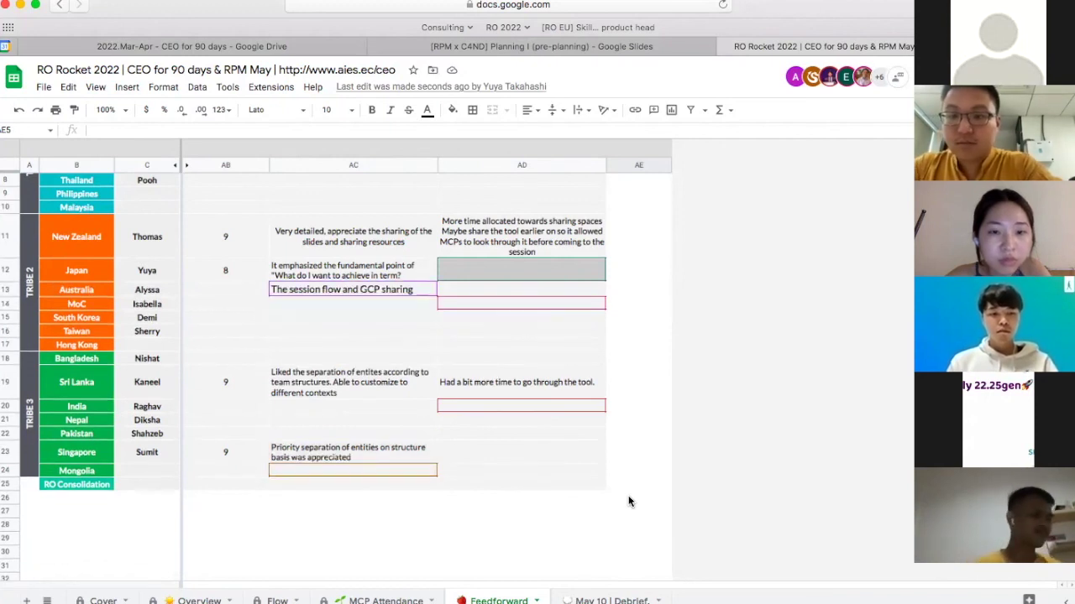
pyautogui.scroll(3, 630, 502)
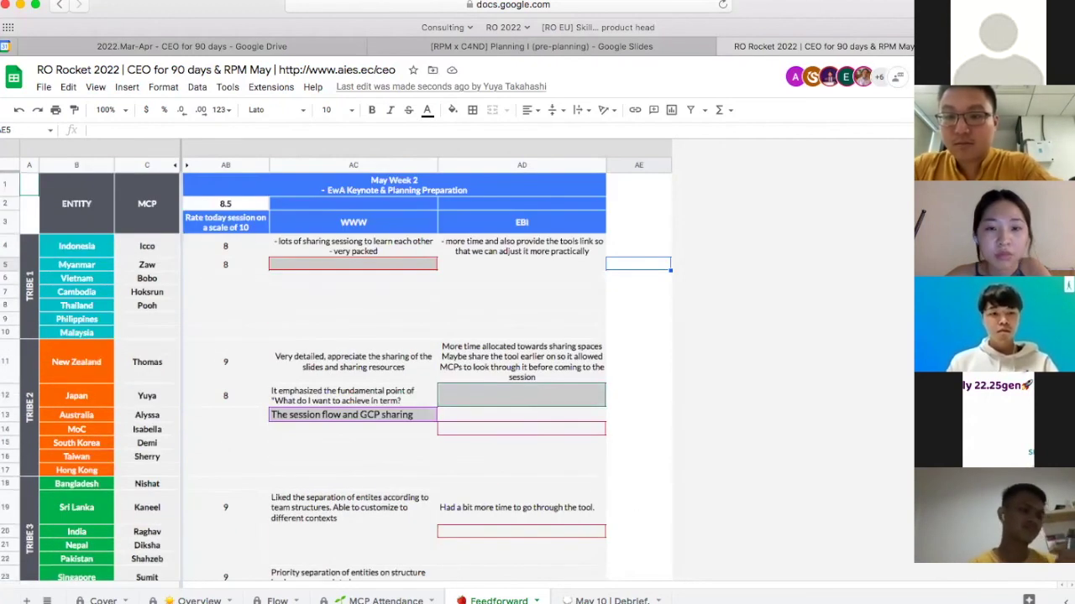